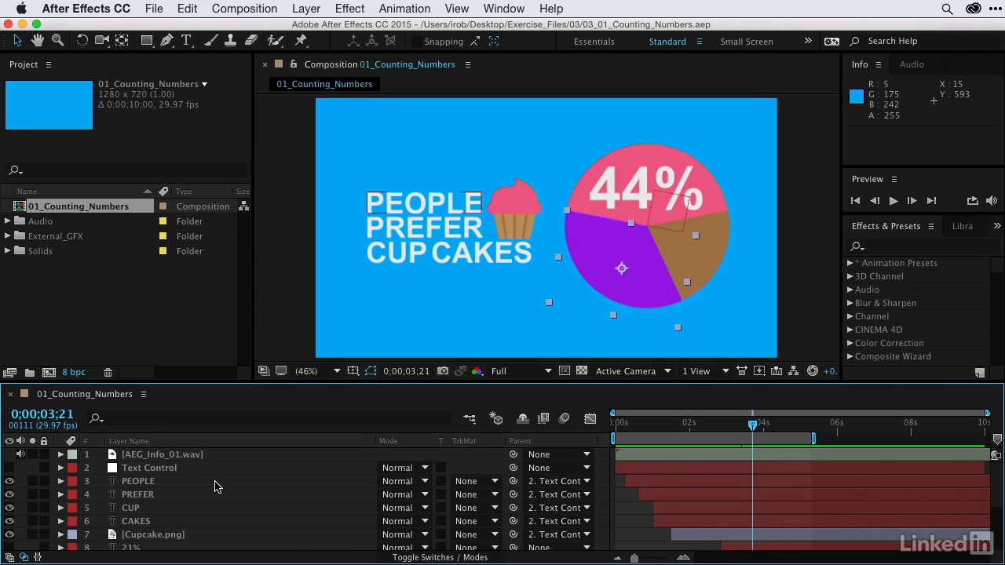
Select the 44% text layer and examine the Numbers and Timecode effects in the Text effects category
scroll(215, 487, down, 6)
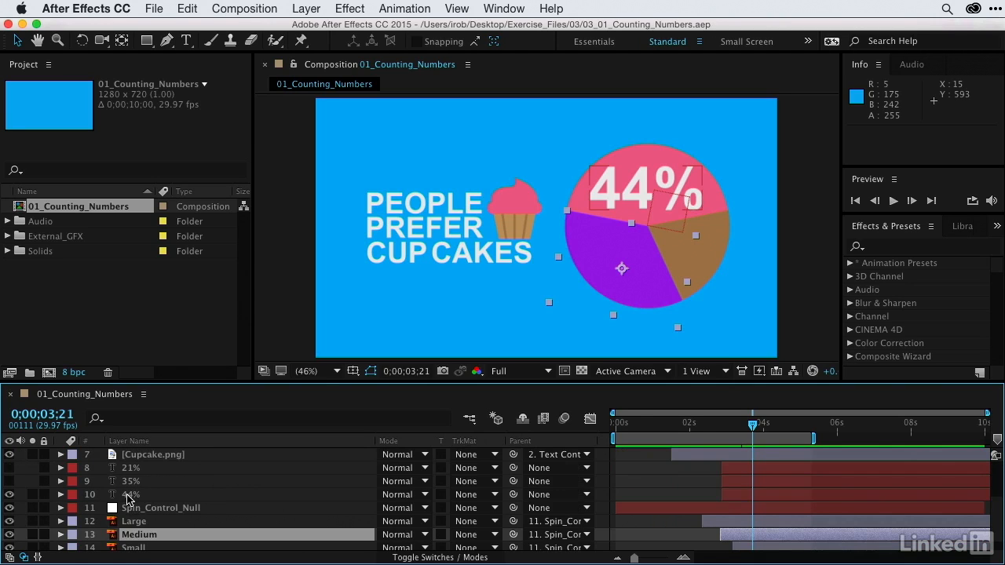
click(128, 495)
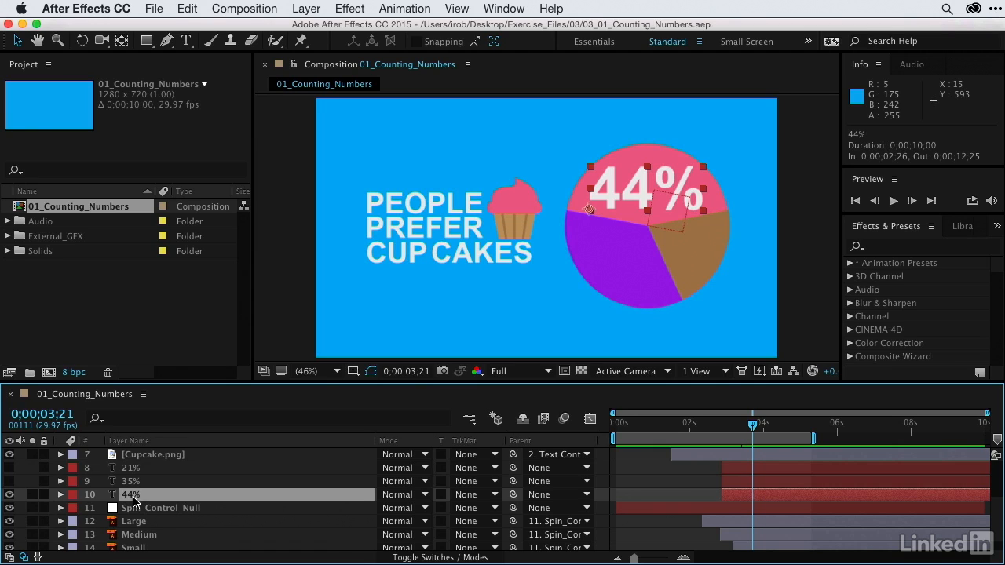
scroll(920, 290, down, 2)
scroll(921, 290, down, 10)
scroll(920, 291, down, 10)
scroll(920, 290, down, 15)
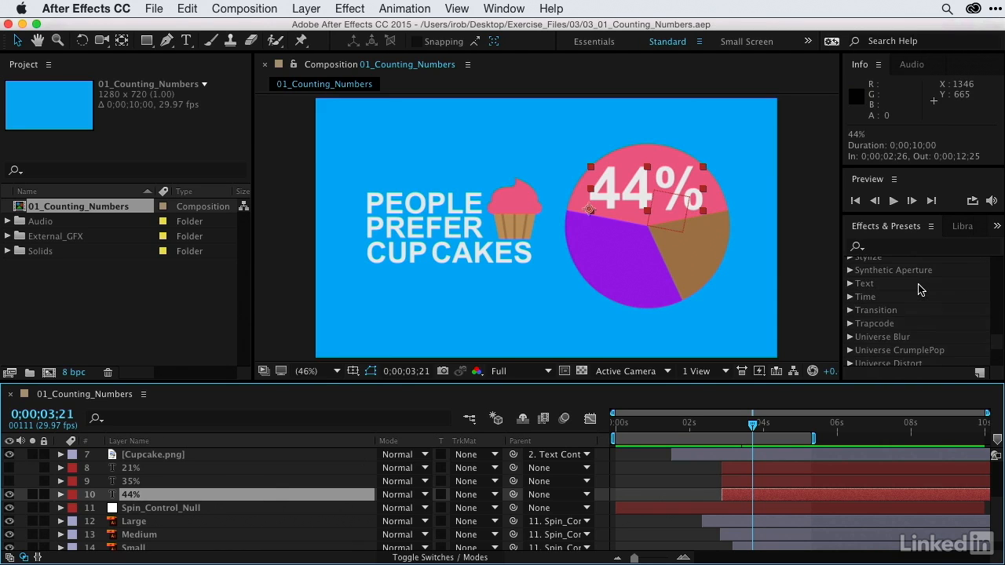
click(850, 284)
click(875, 300)
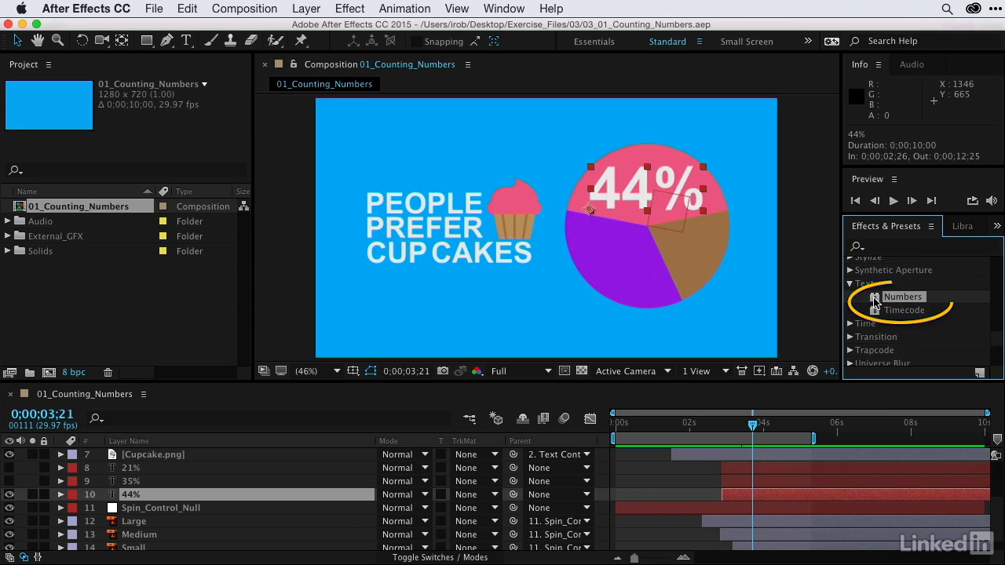
click(875, 311)
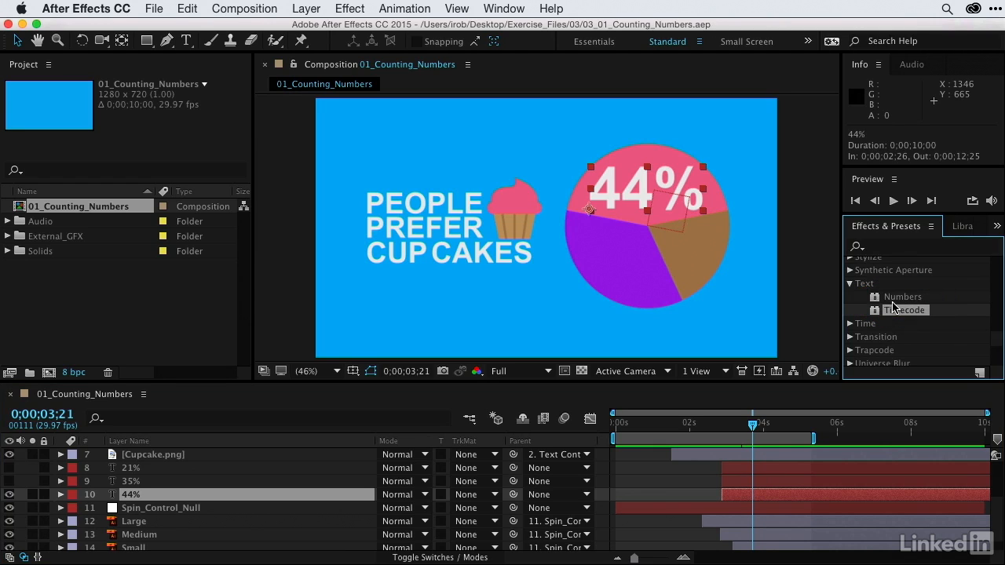
Create a new solid layer at the composition size of 1280 x 720 px
click(296, 8)
click(314, 10)
click(298, 112)
click(305, 8)
mouse_move(322, 29)
click(518, 43)
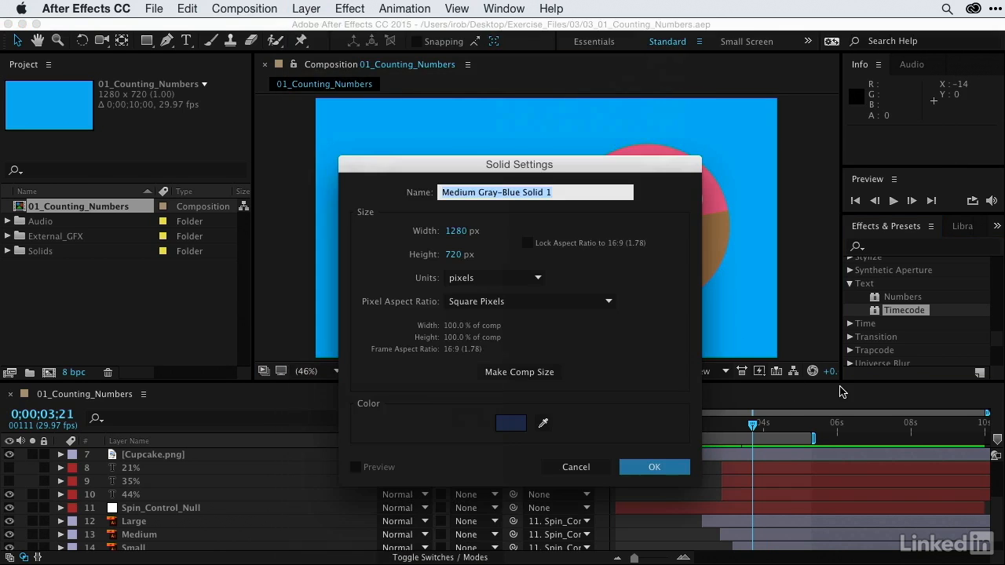
click(518, 372)
click(651, 468)
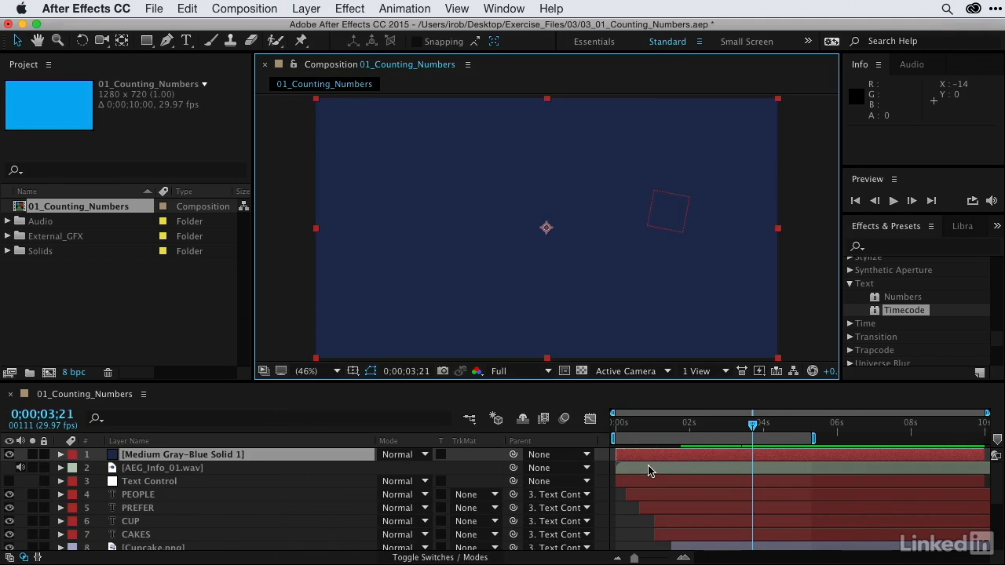
Apply the Numbers effect to the new solid using the Arial font, Bold style and Center alignment
drag(873, 298, 169, 456)
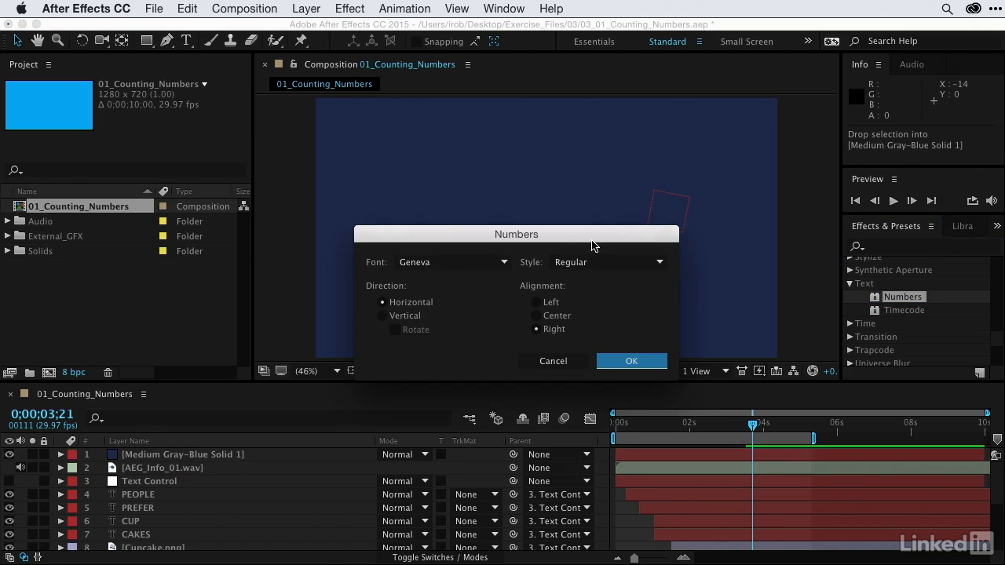
click(436, 262)
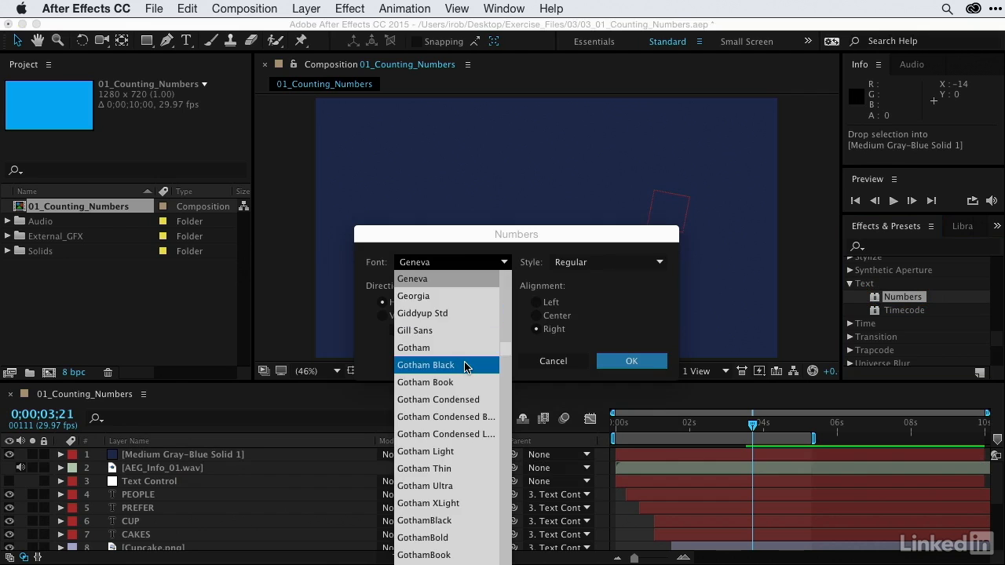
scroll(465, 366, up, 10)
scroll(465, 367, up, 5)
click(434, 452)
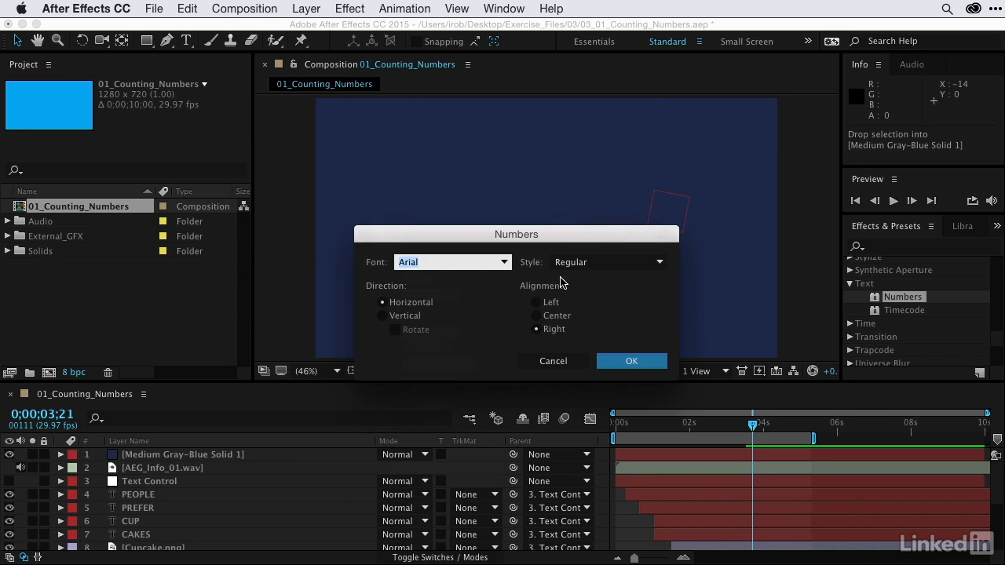
click(534, 318)
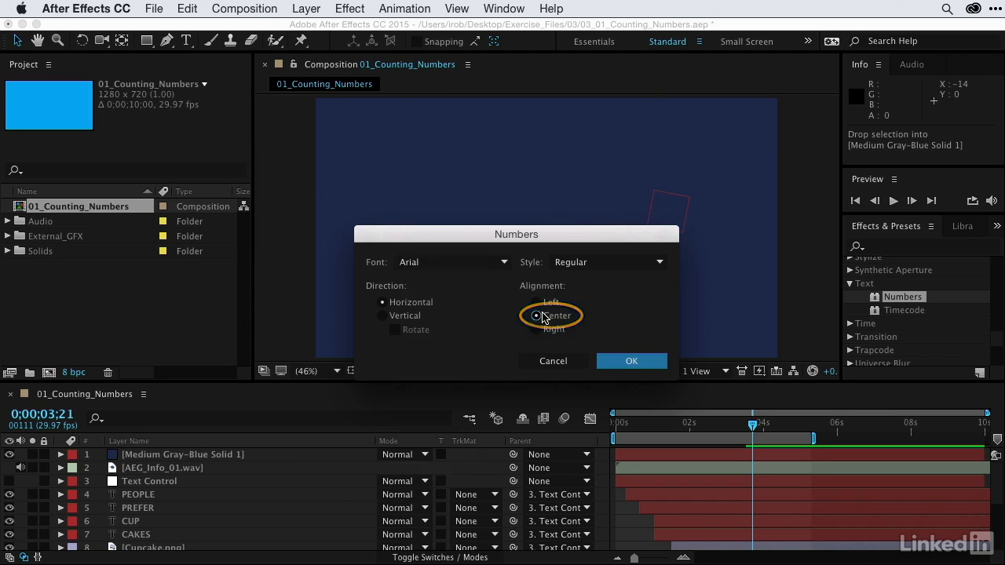
click(605, 260)
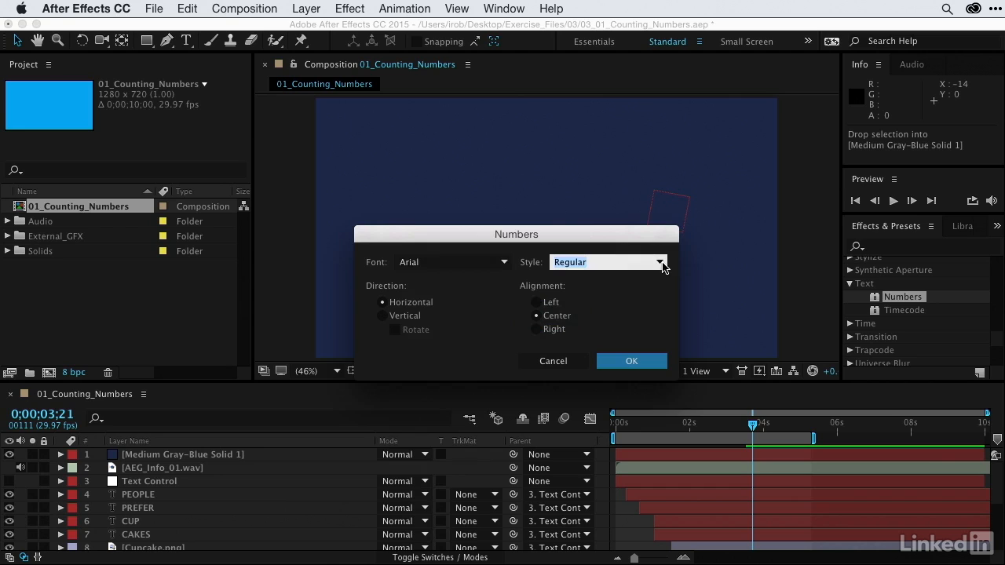
click(662, 264)
click(563, 312)
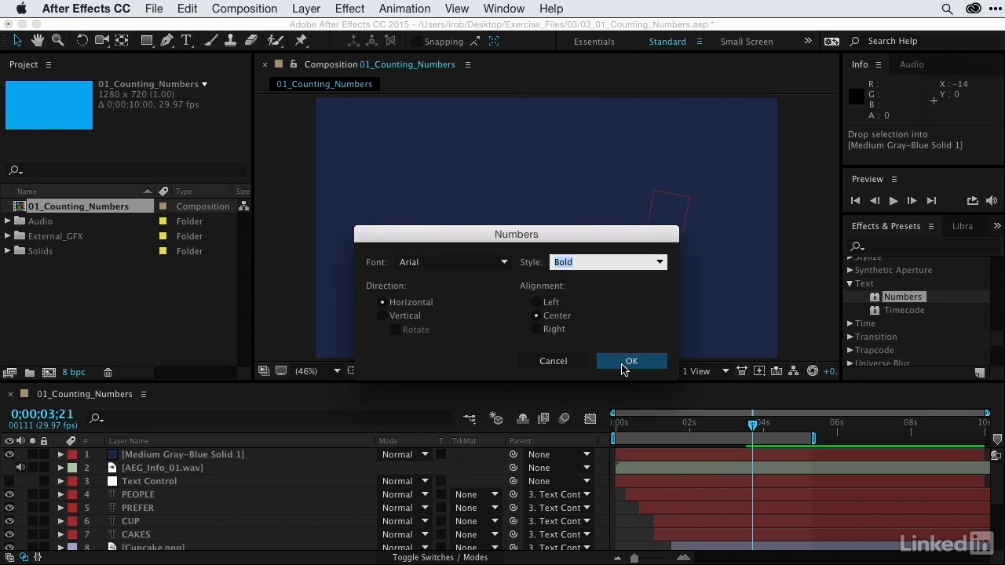
click(632, 362)
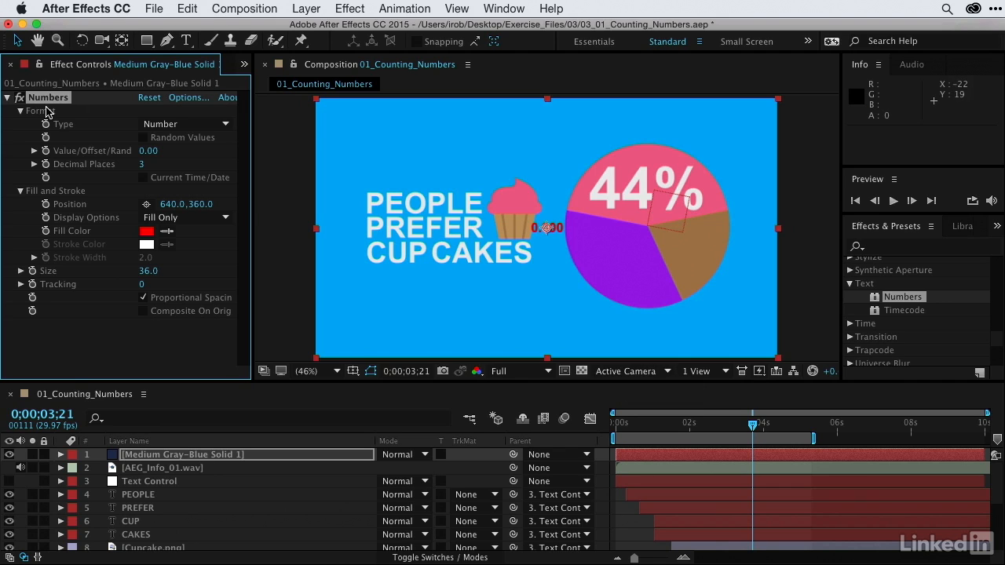
At 0;00;03;08, set the Numbers effect's size to 172 and its value to 60
mouse_move(748, 425)
mouse_down()
mouse_move(667, 418)
mouse_move(737, 416)
mouse_up()
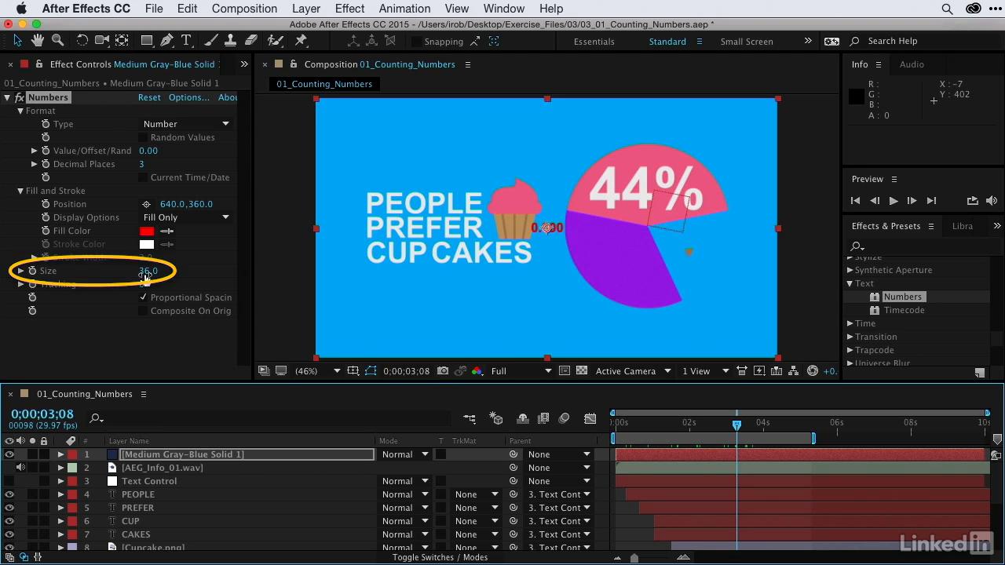
drag(146, 277, 248, 271)
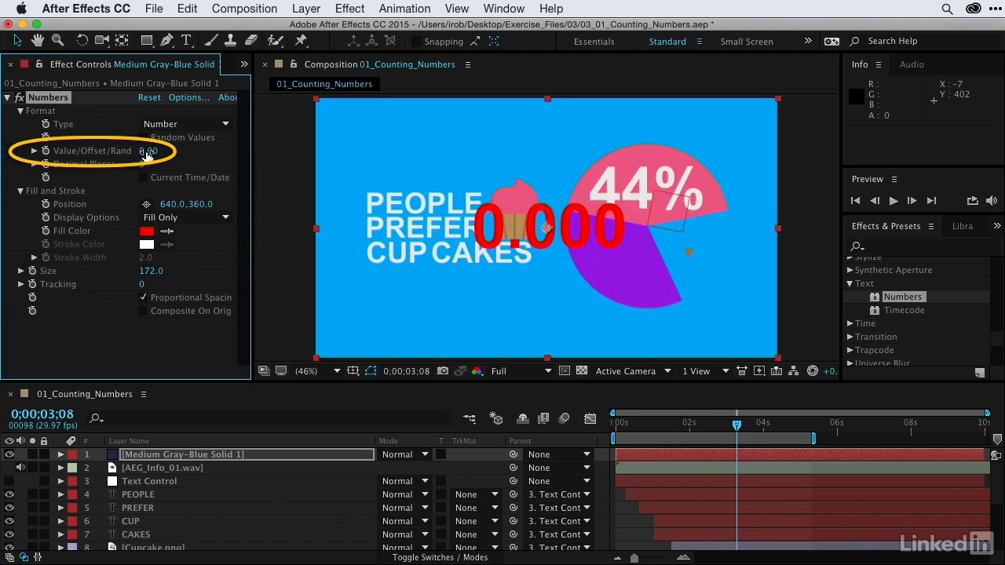
drag(149, 151, 197, 153)
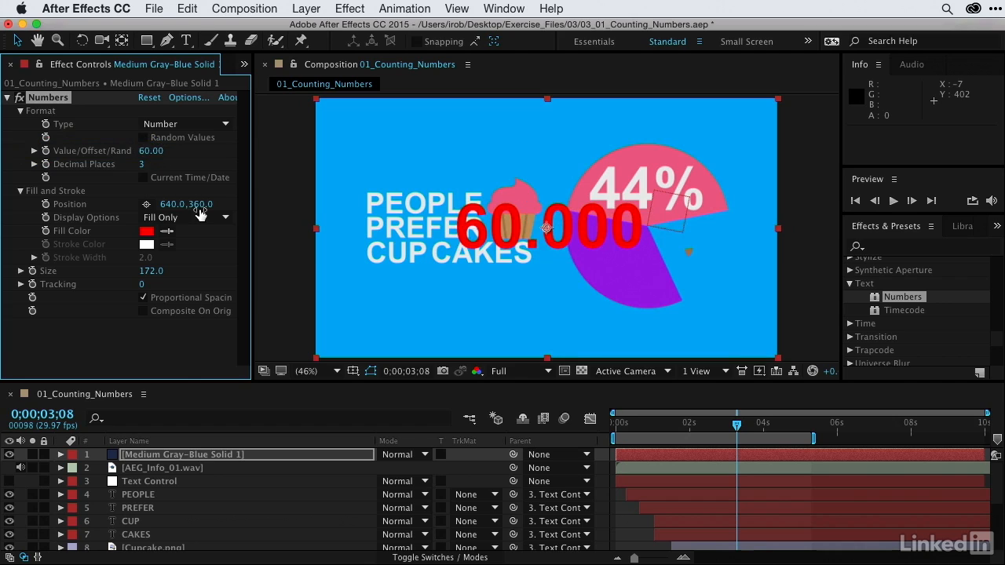
Set the Numbers effect's decimal places to 0 and its value to 0
click(143, 165)
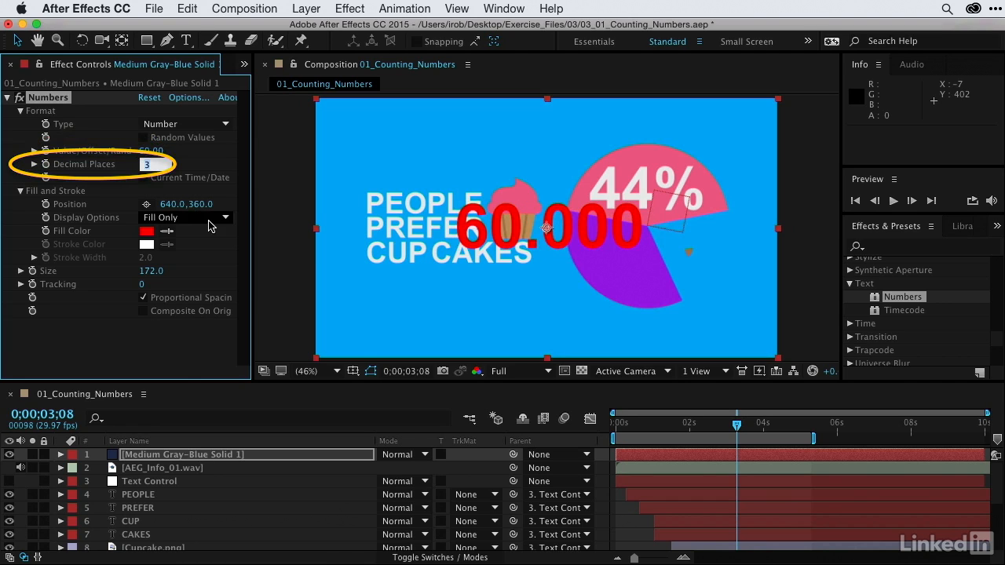
text(0)
key(Return)
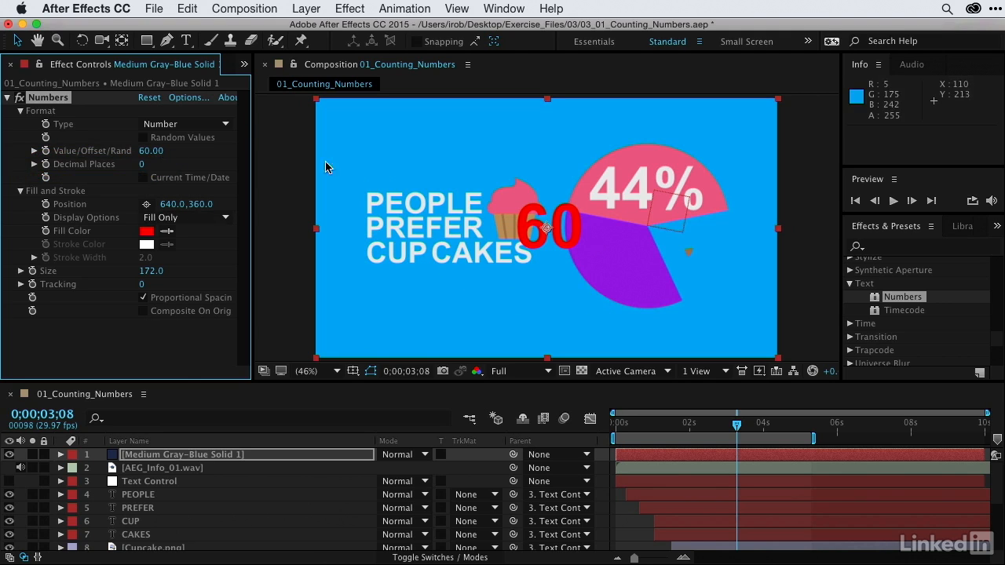
click(152, 151)
text(0)
key(Return)
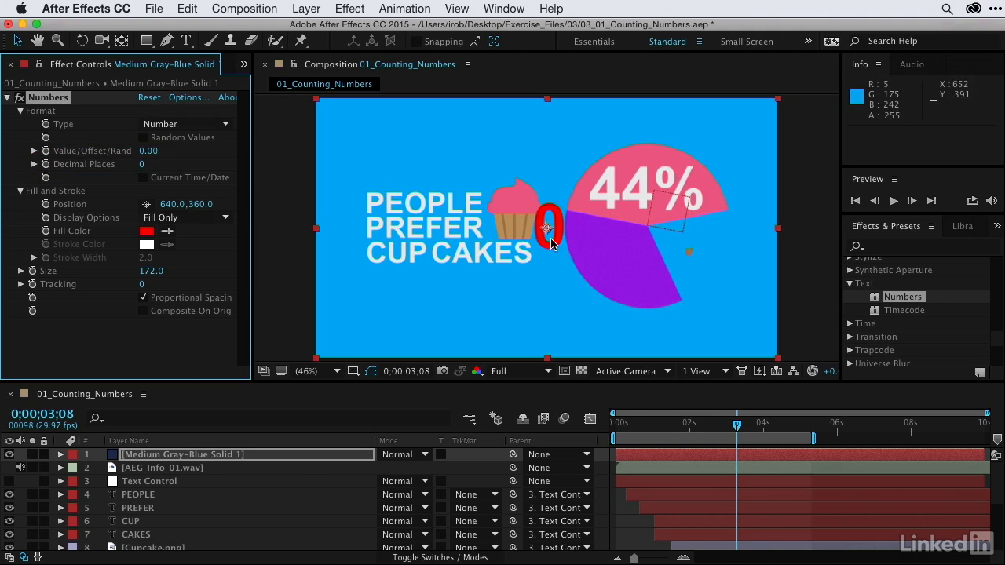
Place the number over the 44% text on the pink pie slice, at about 900.5, 254.5
click(146, 204)
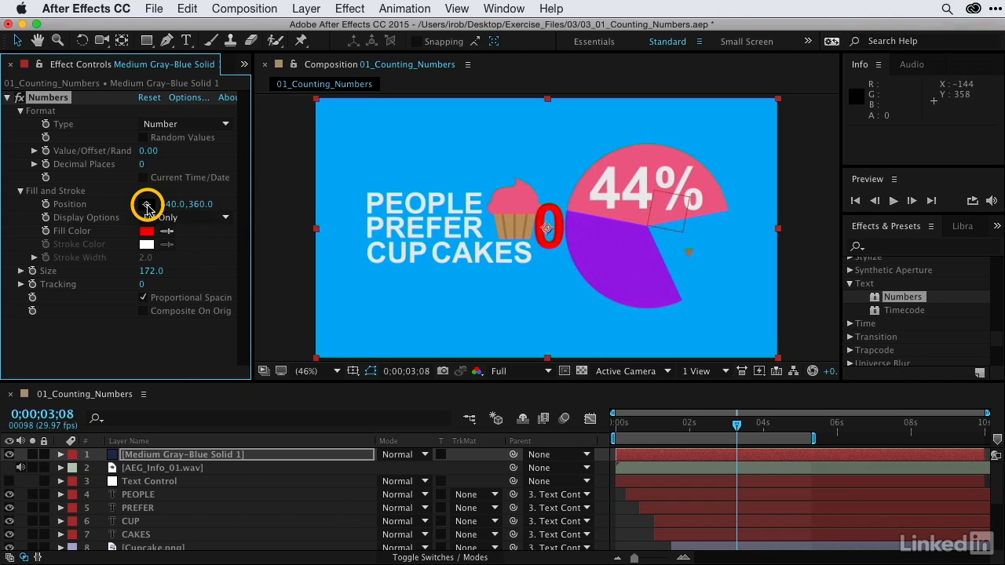
click(644, 208)
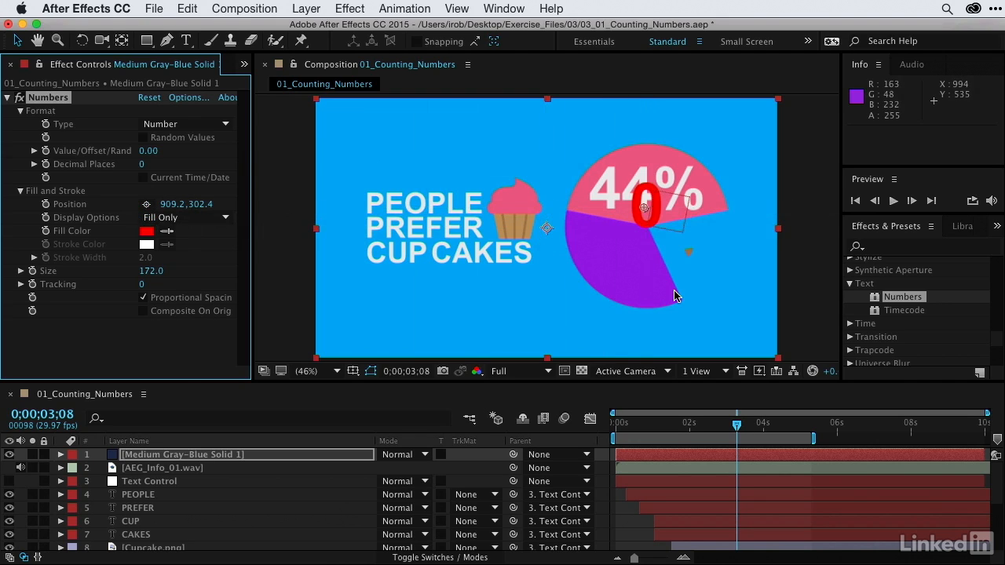
mouse_move(643, 207)
mouse_down()
mouse_move(633, 197)
mouse_move(642, 203)
mouse_up()
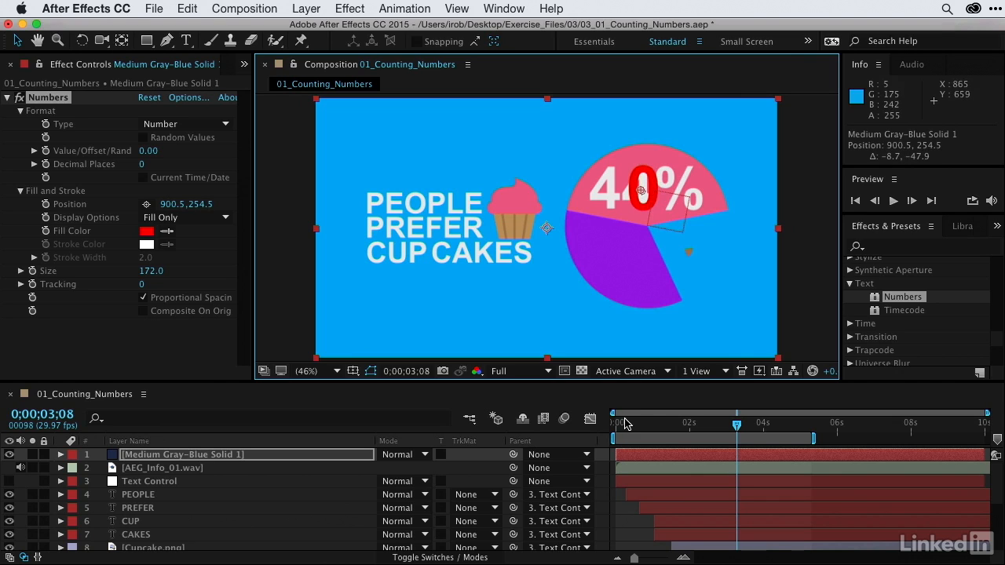
Make the number's fill white by sampling the stroke color swatch, and hide the 44% text layer
click(168, 232)
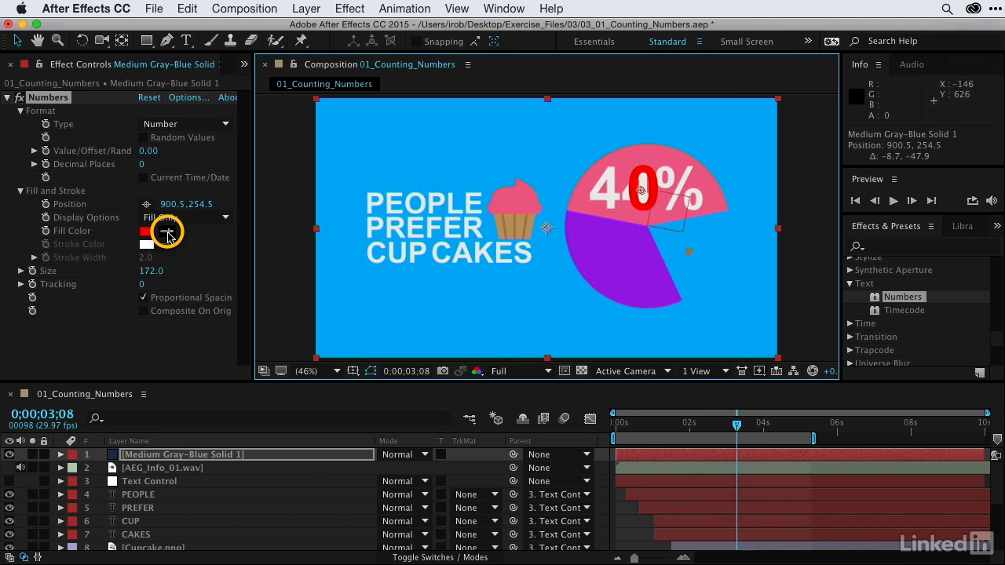
click(148, 244)
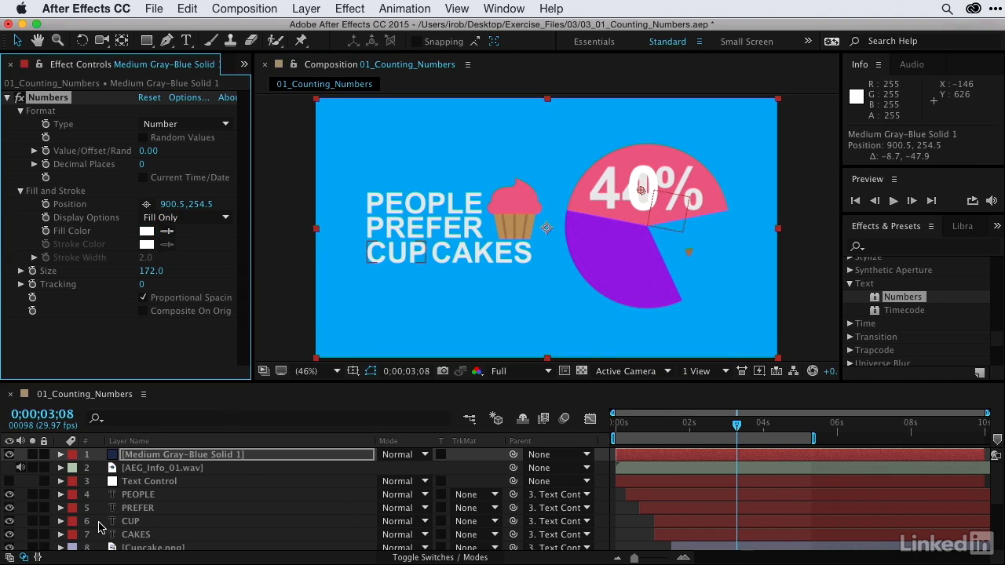
scroll(100, 527, down, 2)
click(10, 535)
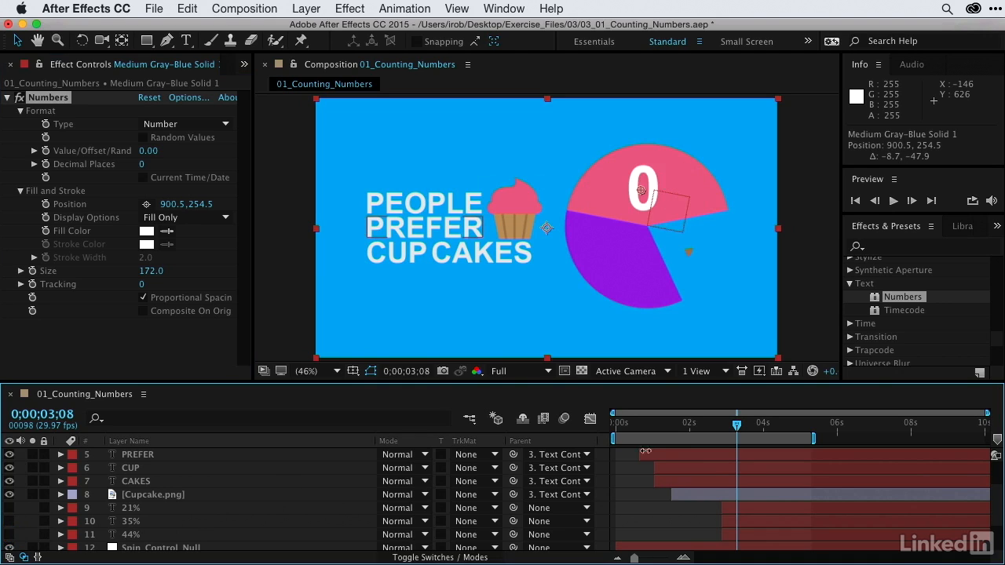
Keyframe the Numbers value to count from 0 at 0;00;02;13 to 44 at 0;00;02;26
drag(736, 426, 705, 431)
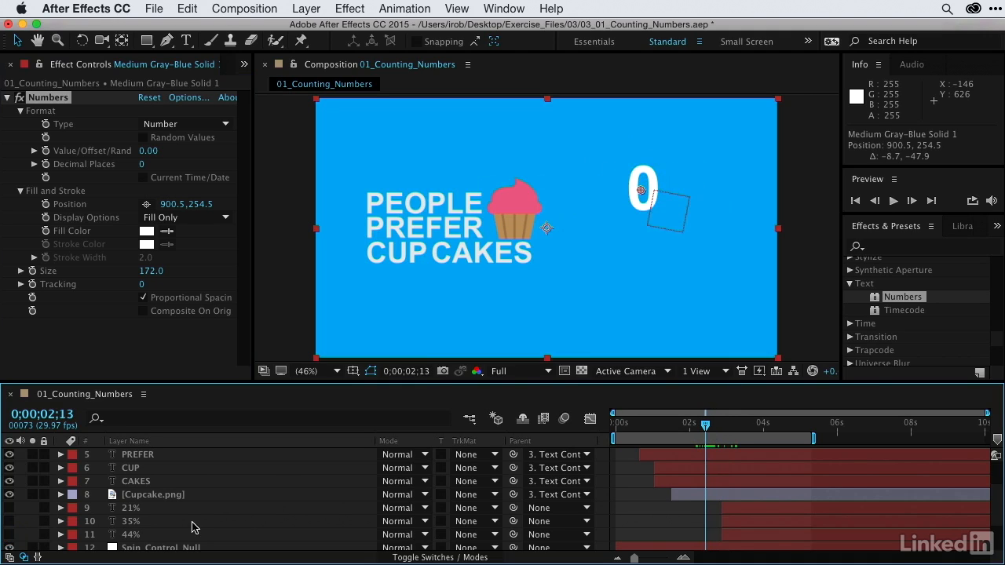
click(45, 150)
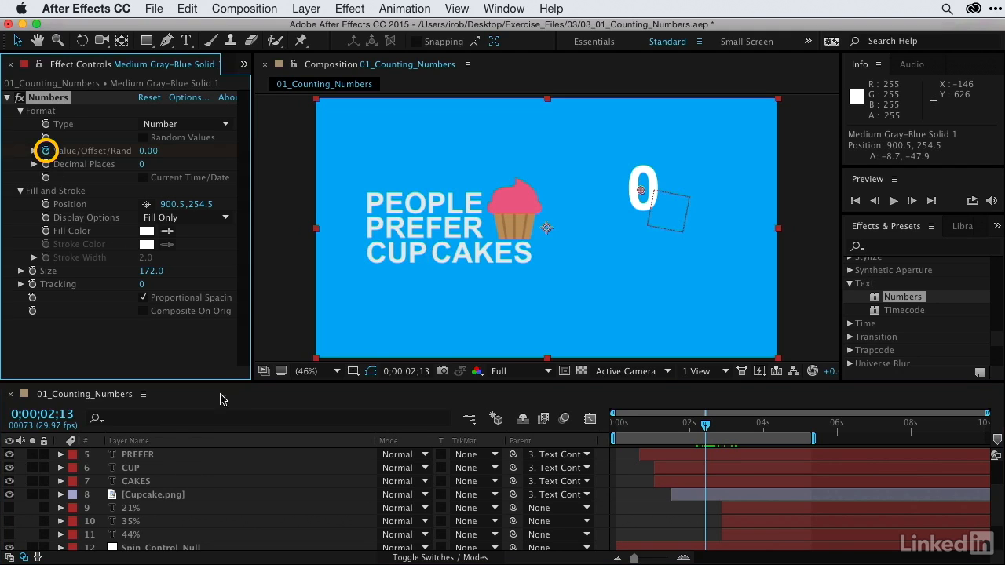
drag(708, 427, 724, 431)
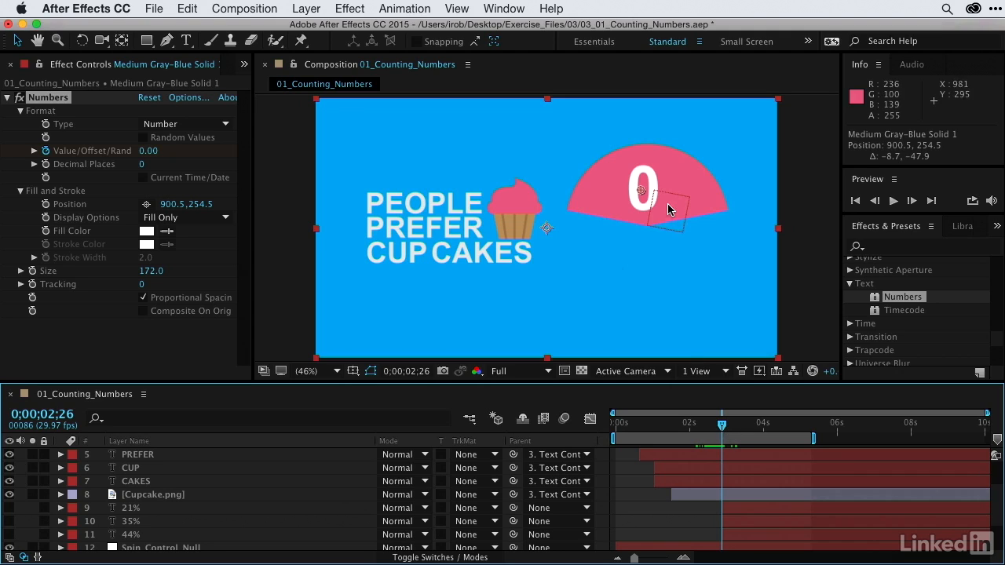
click(147, 151)
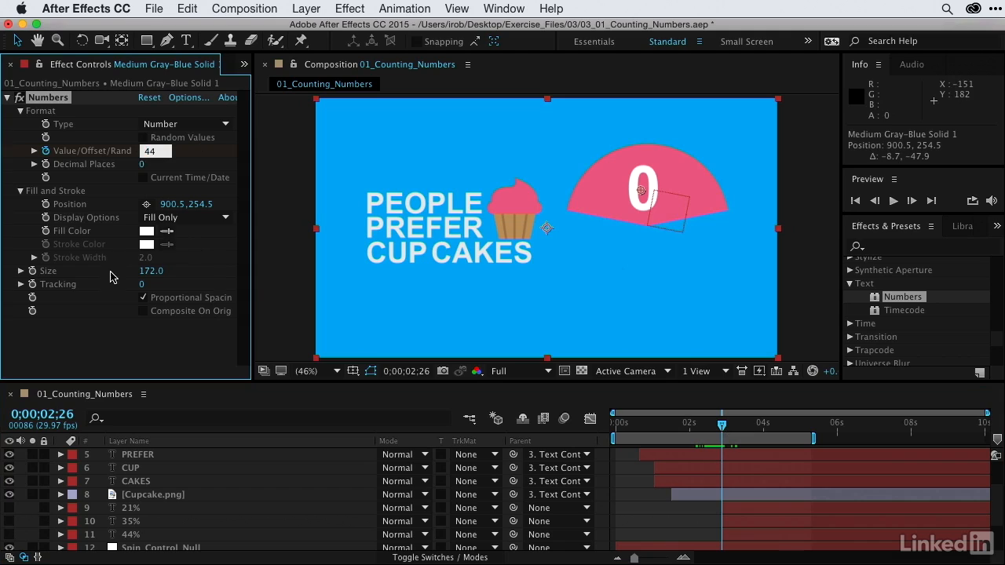
key(Return)
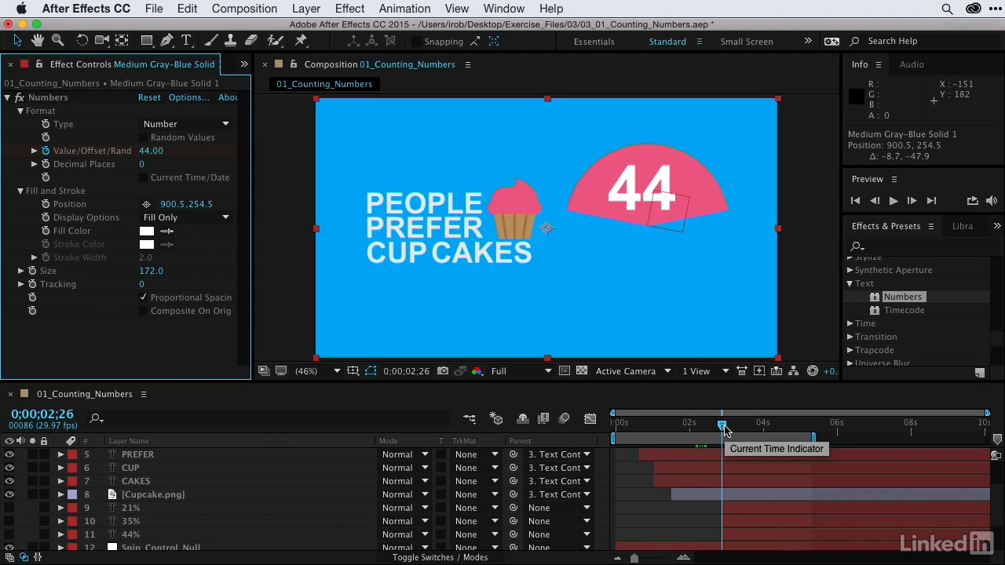
At 0;00;03;06, show the 44% text layer again and delete its digits so that only the % sign remains
mouse_move(724, 429)
mouse_down()
mouse_move(704, 430)
mouse_move(737, 431)
mouse_up()
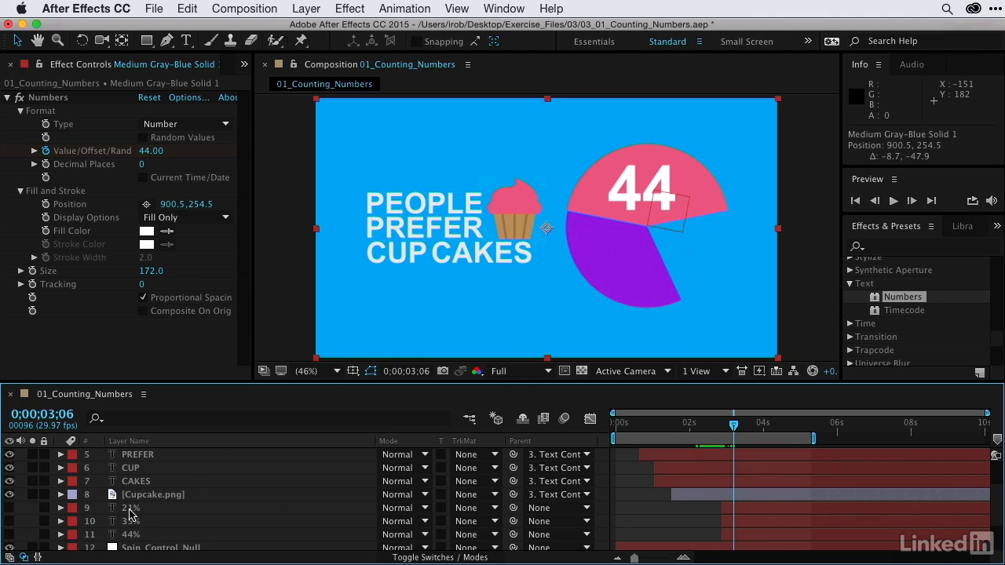
click(130, 534)
click(10, 534)
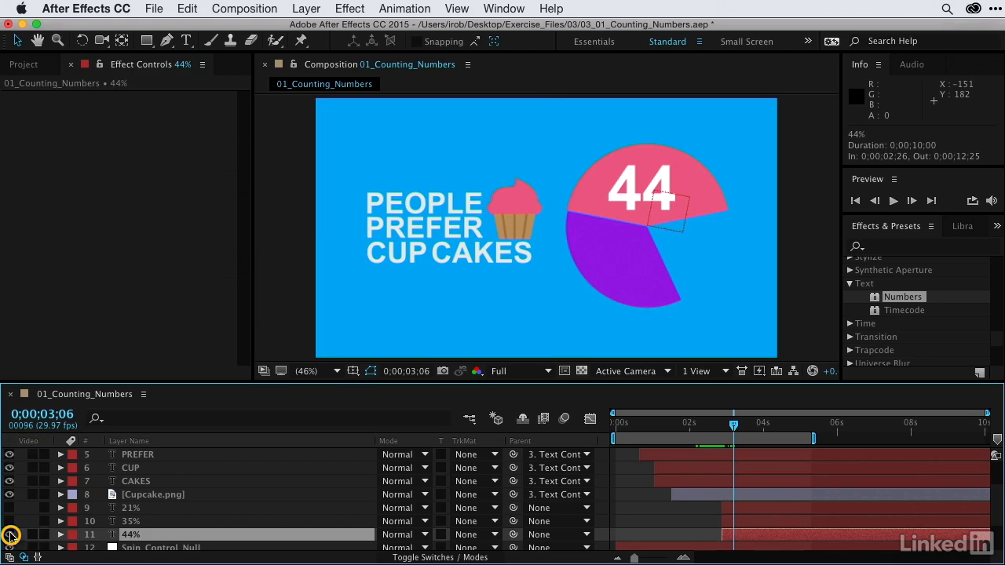
double_click(109, 537)
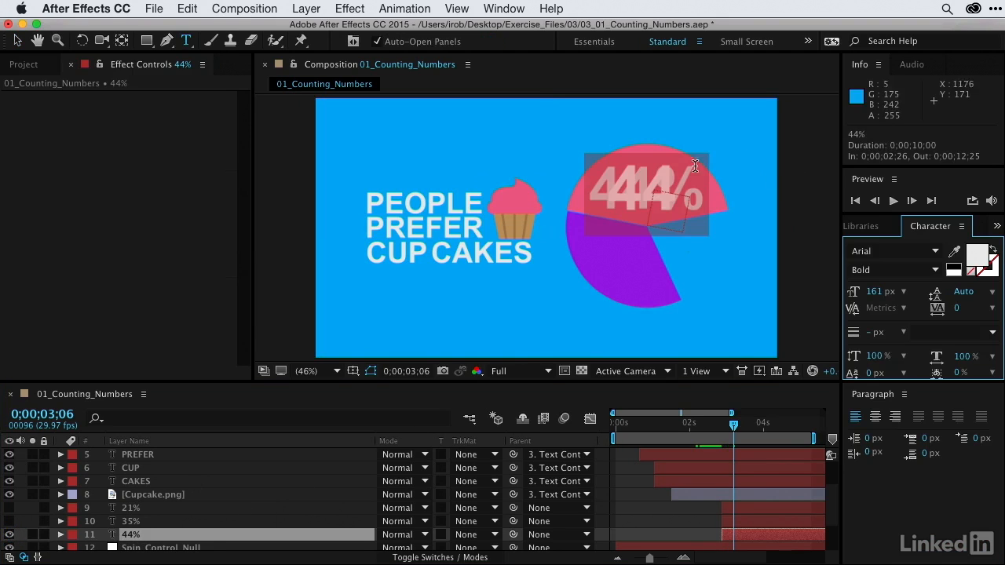
drag(667, 187, 550, 197)
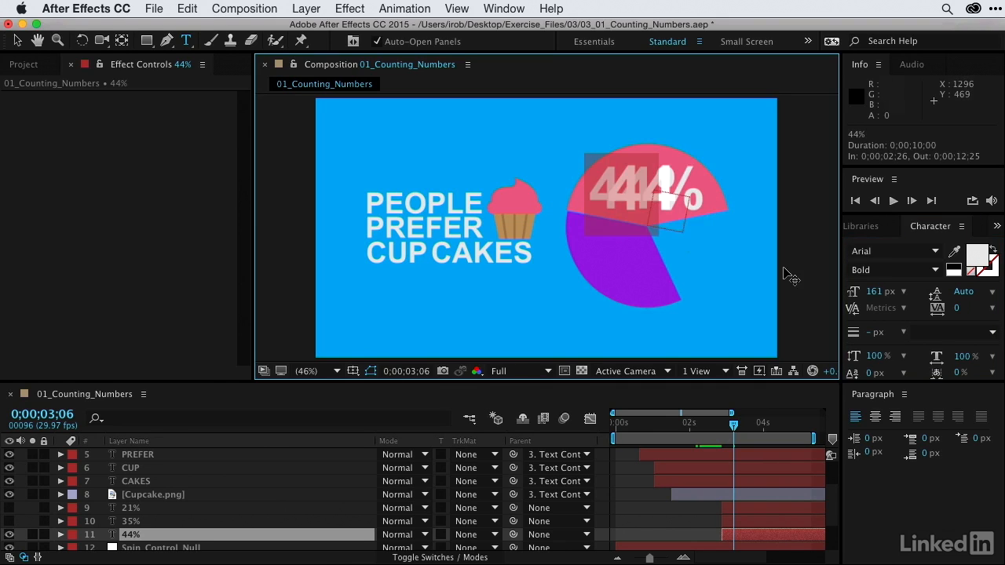
key(BackSpace)
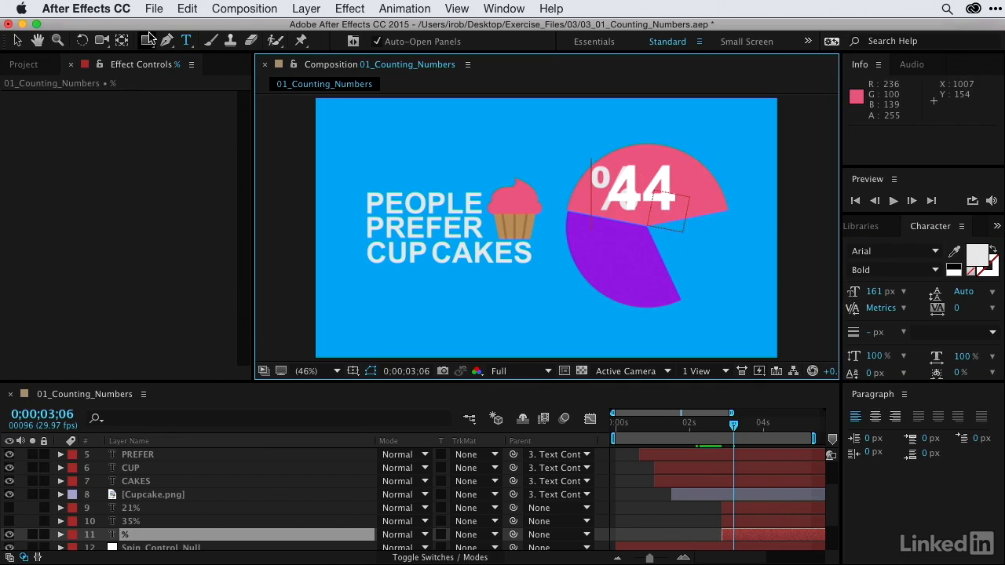
Move the % sign directly after the animated number, at about 1005.0, 295.1, and reveal the % layer's Opacity
click(19, 44)
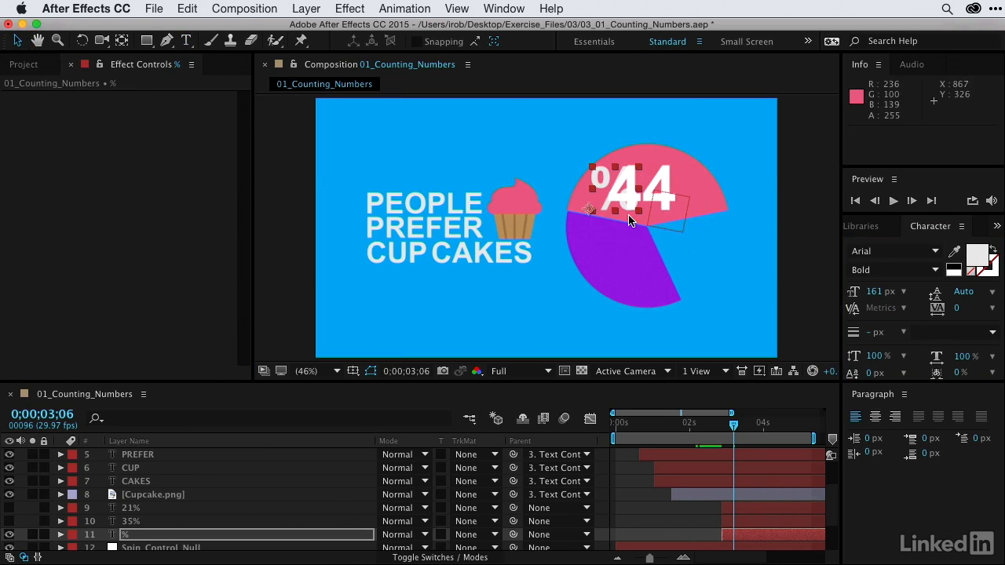
drag(603, 190, 693, 187)
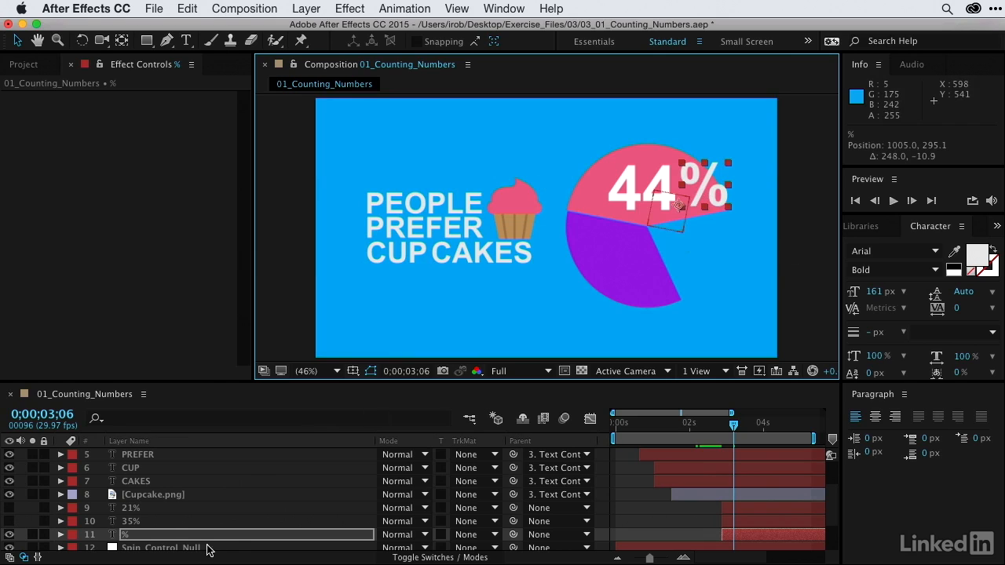
click(126, 537)
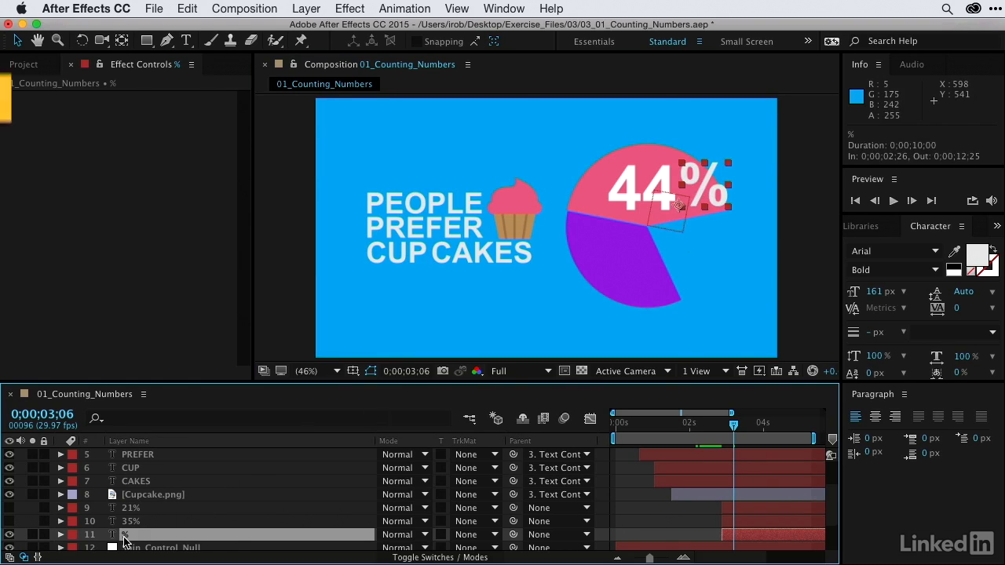
key(t)
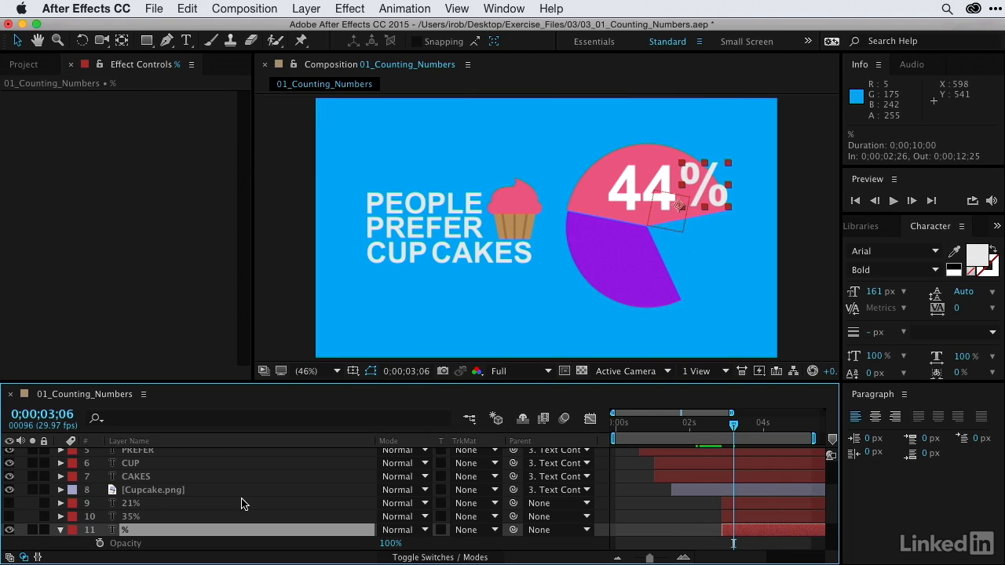
Match the Numbers effect's fill color on the solid layer to the % sign by sampling the sign's color
scroll(241, 503, up, 3)
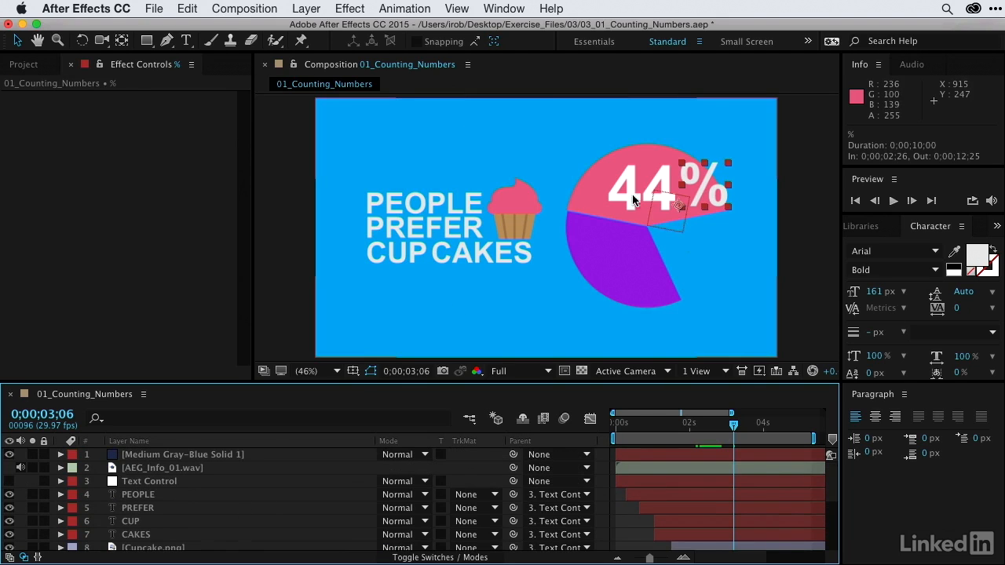
click(169, 457)
click(163, 232)
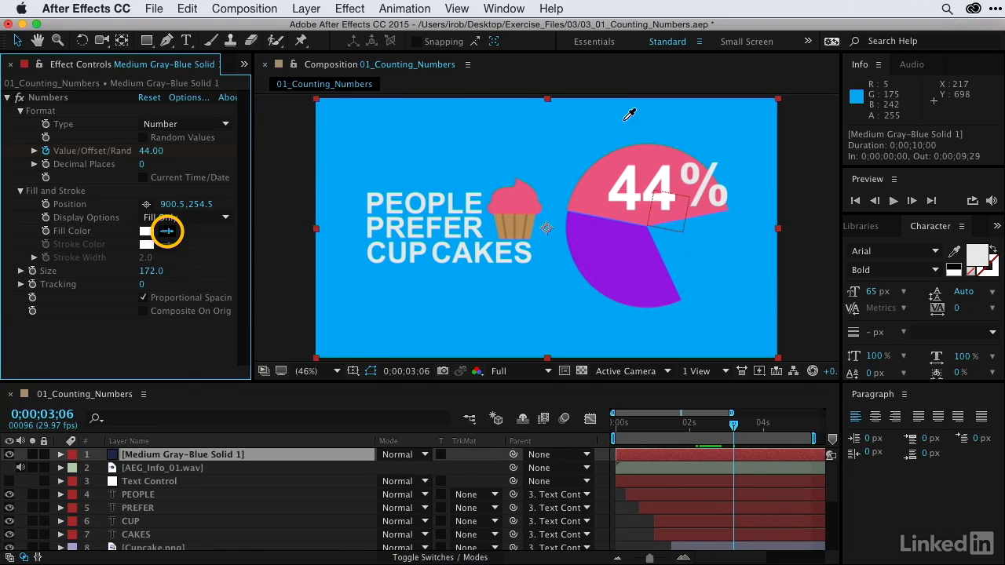
click(696, 175)
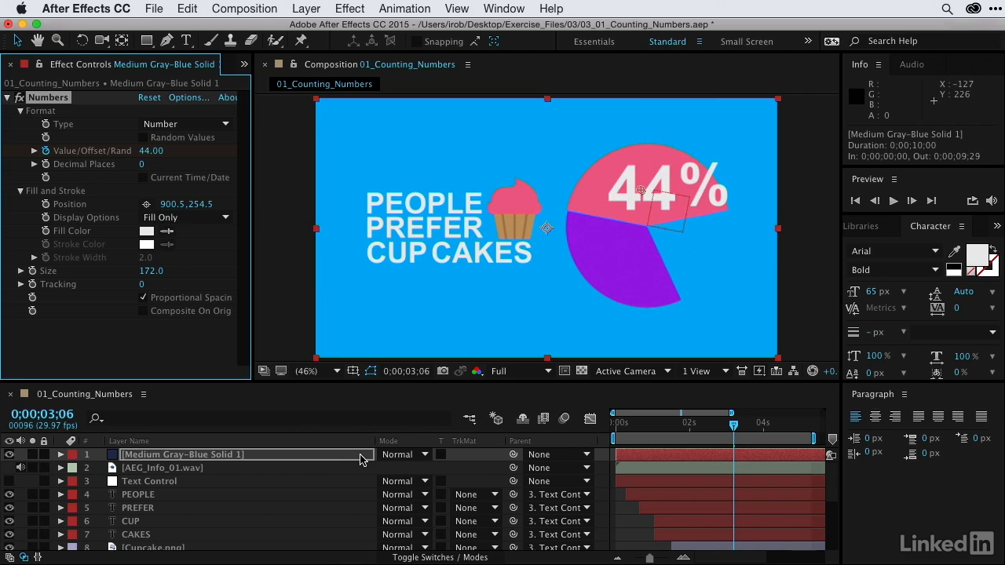
Go to 0;00;03;03 and reveal the Scale keyframes of the Large pie slice layer
mouse_move(730, 428)
mouse_down()
mouse_move(693, 428)
mouse_move(730, 427)
mouse_up()
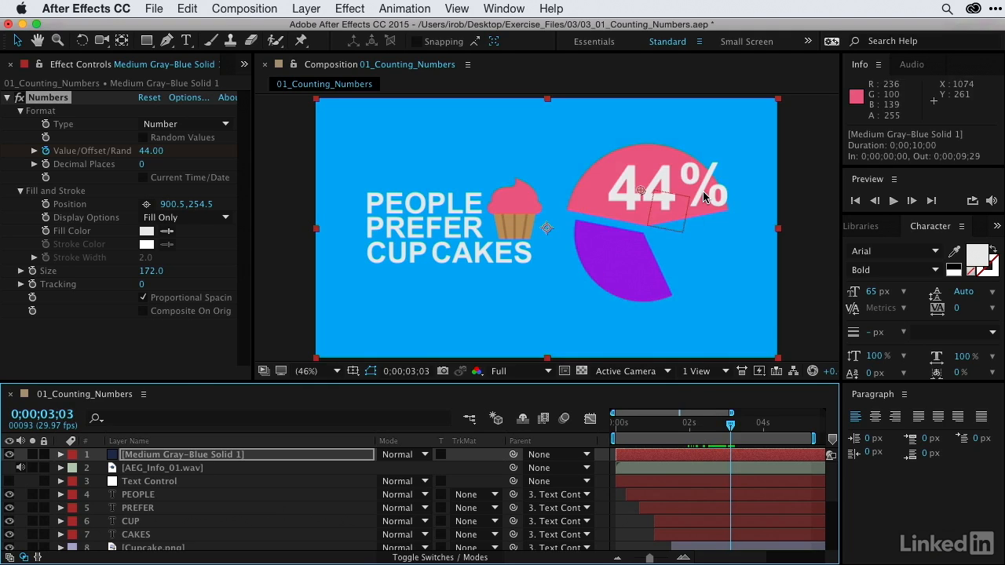
click(155, 460)
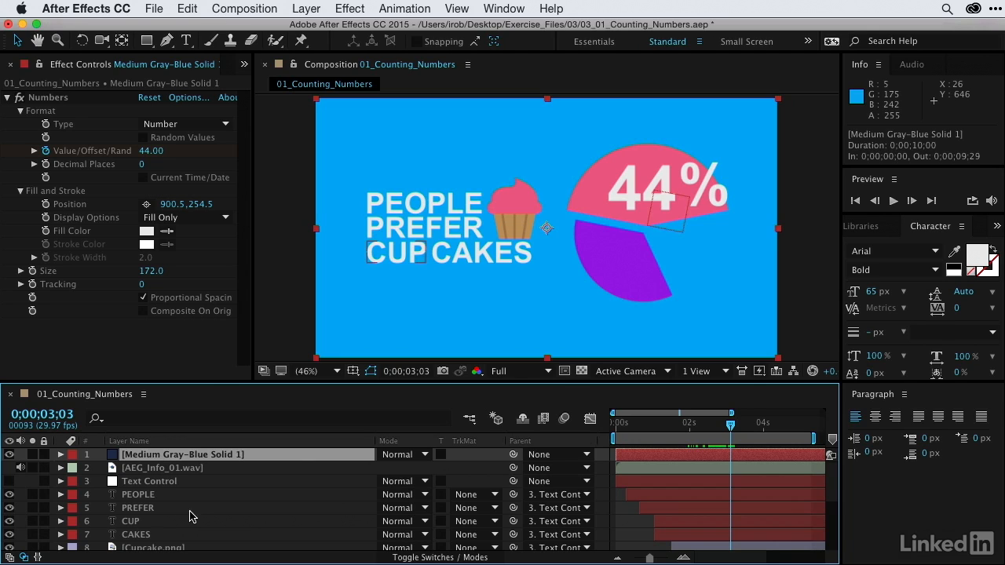
scroll(198, 512, down, 3)
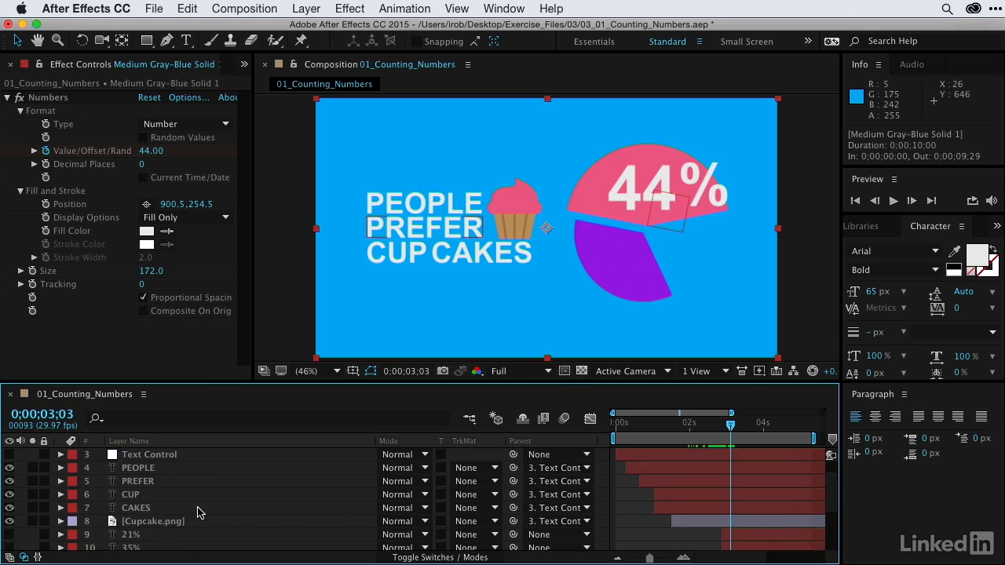
scroll(198, 512, down, 3)
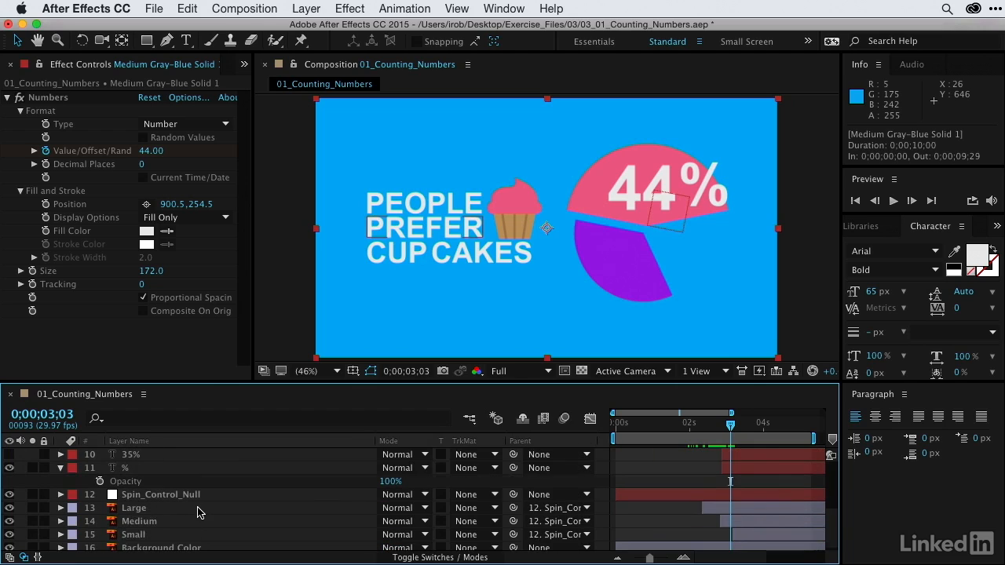
click(135, 510)
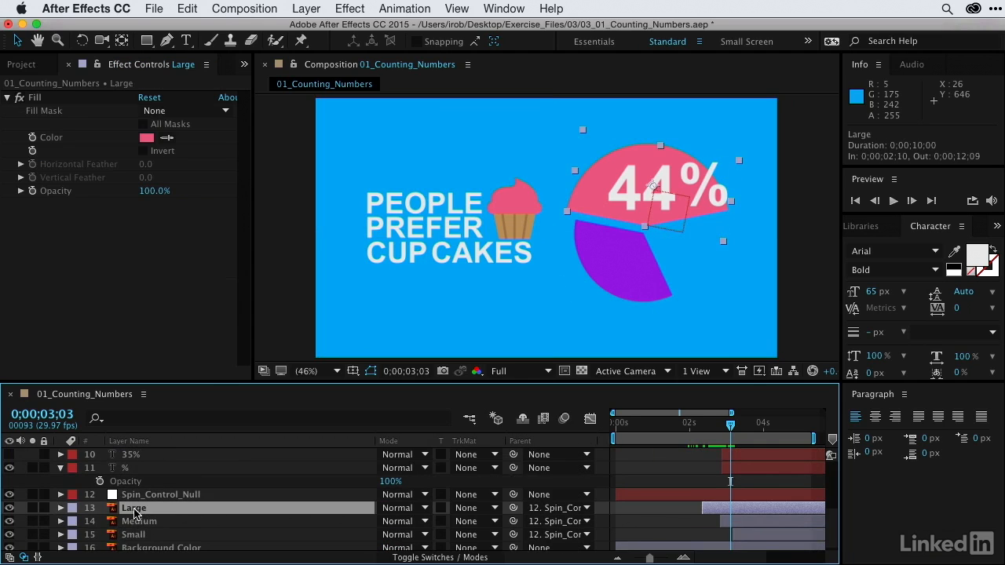
key(s)
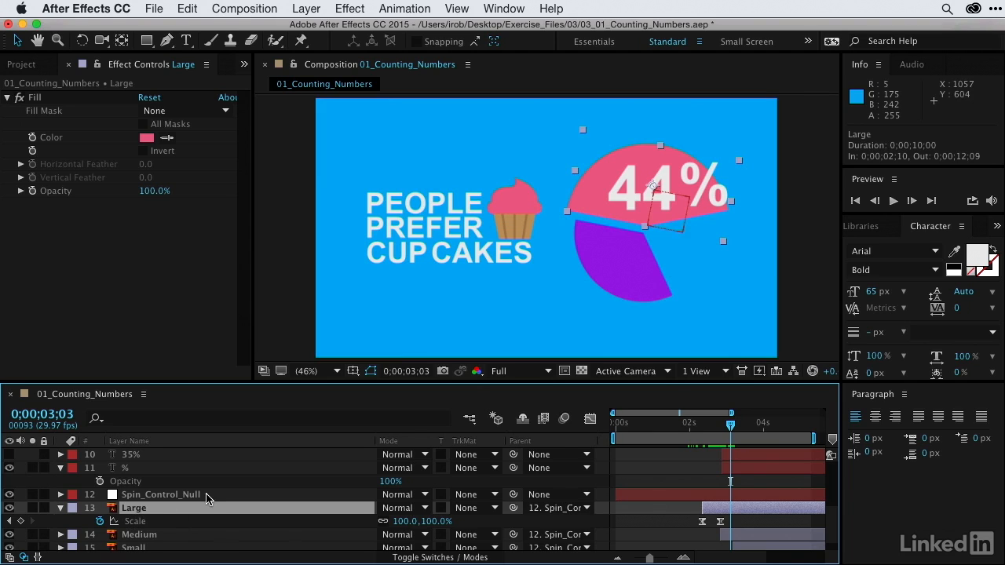
scroll(205, 499, up, 5)
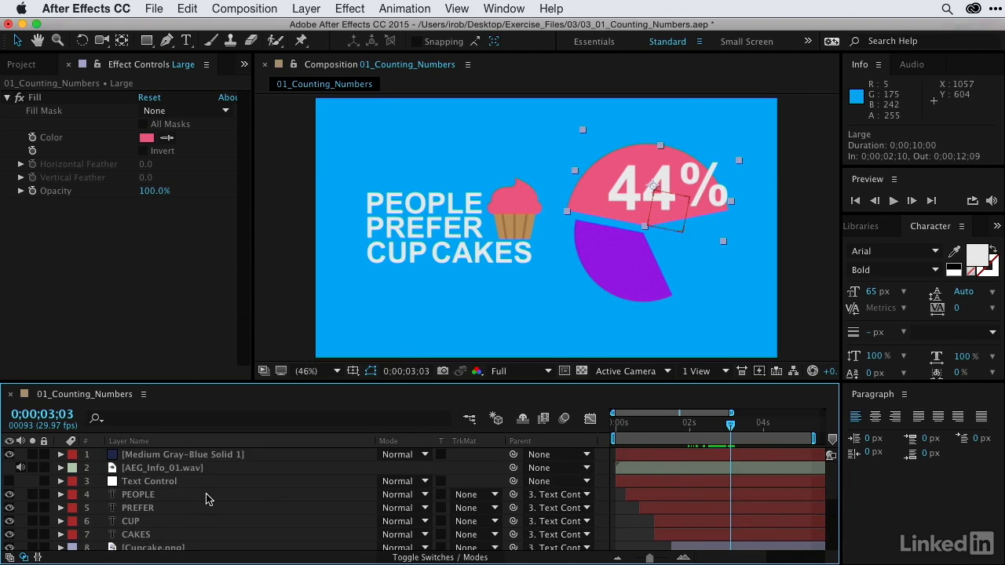
Parent the Medium Gray-Blue Solid 1 layer to the Large layer and deselect it
click(186, 457)
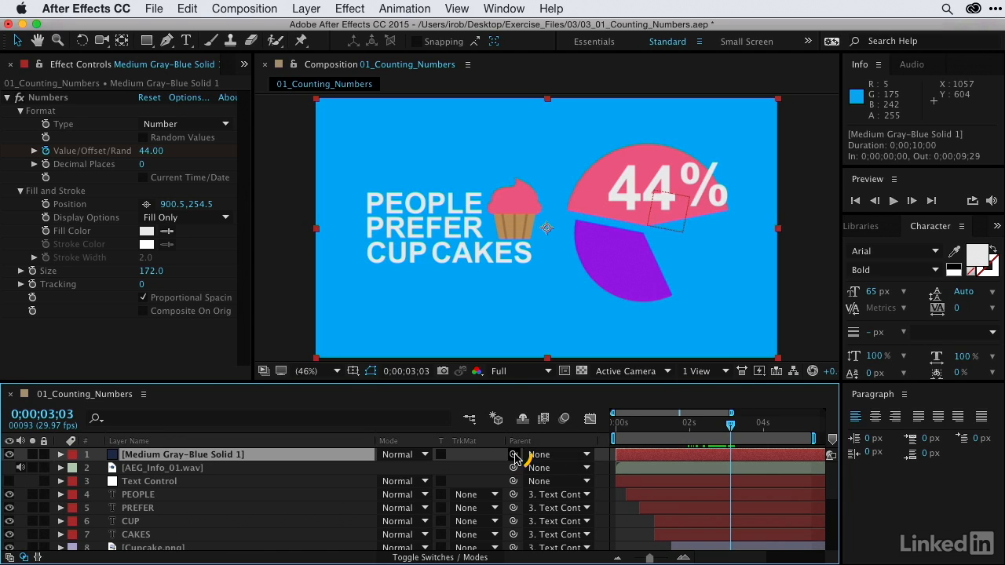
drag(513, 454, 135, 519)
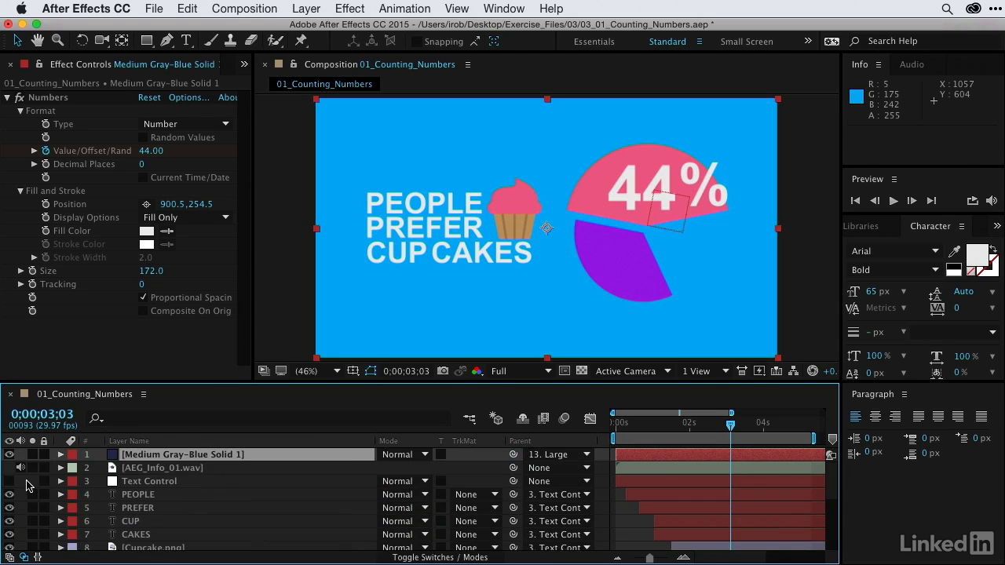
key(F2)
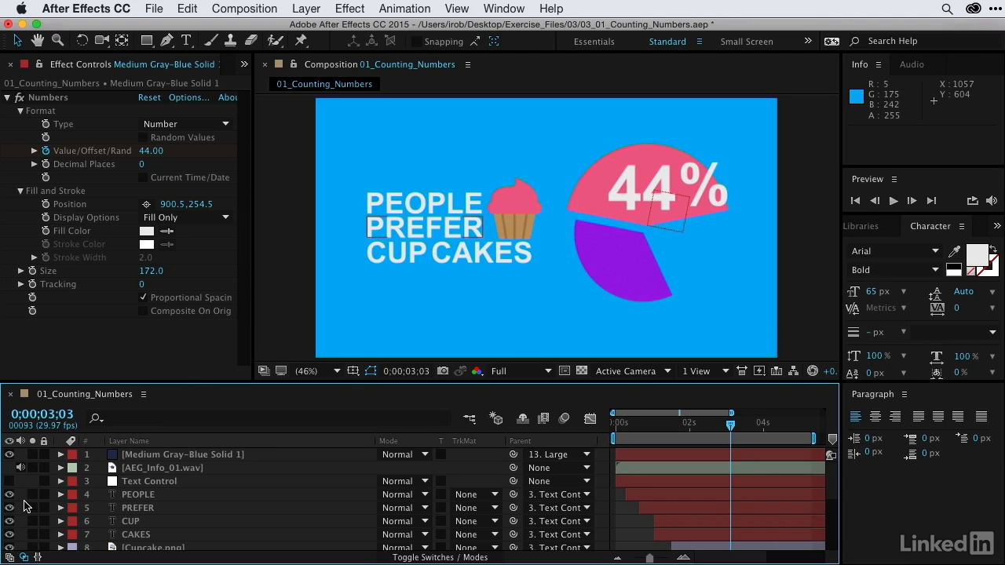
Scrub back to 0;00;02;29 and select the Medium Gray-Blue Solid 1 layer
mouse_move(736, 424)
mouse_down()
mouse_move(683, 426)
mouse_move(725, 436)
mouse_up()
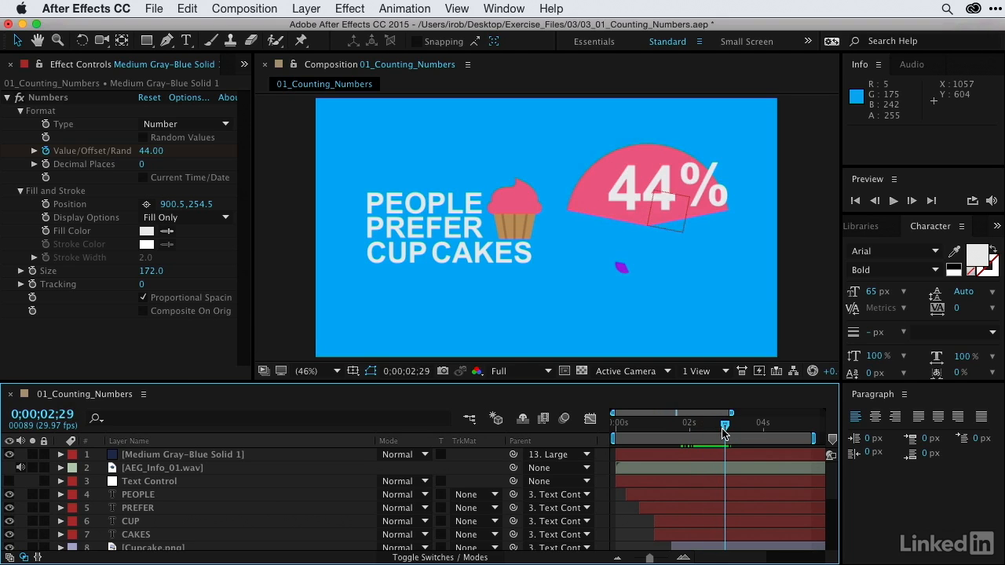
click(206, 455)
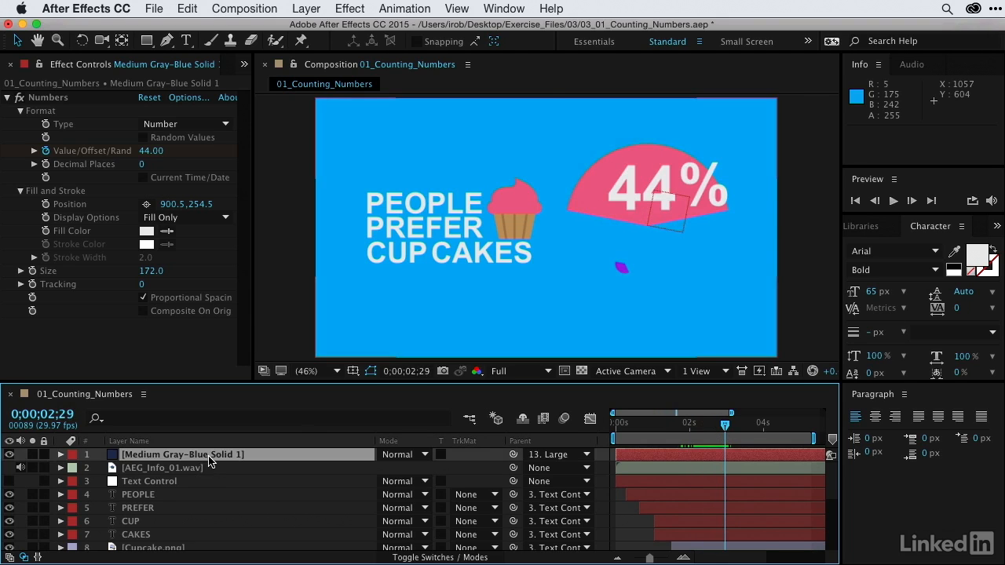